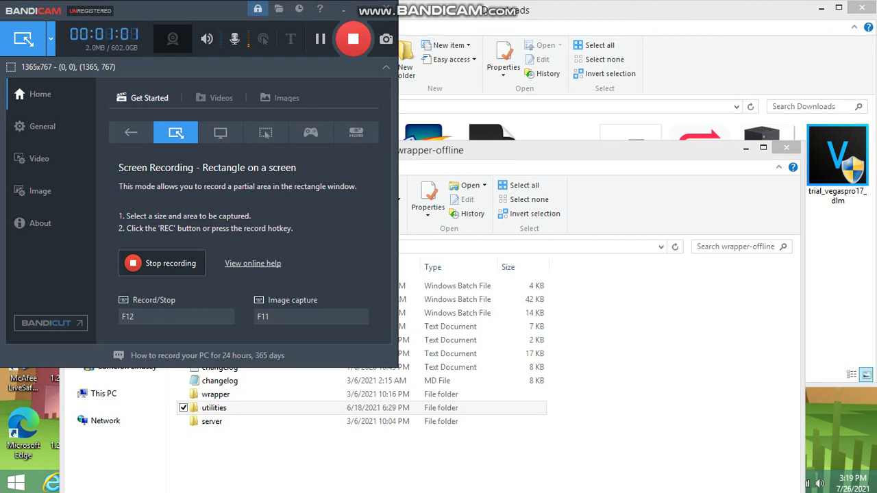
Bring up the wrapper-offline folder, open utilities and run the import batch file
key(alt+Tab)
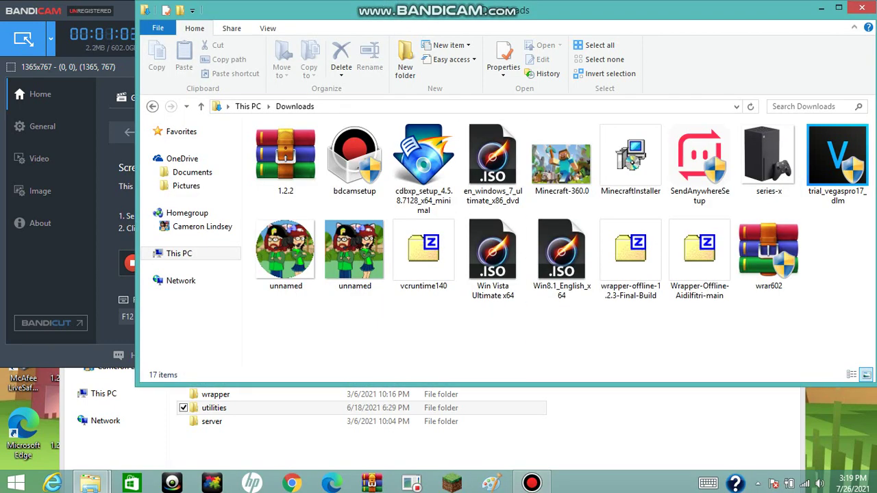
key(alt+Tab)
drag(343, 150, 343, 96)
double_click(214, 353)
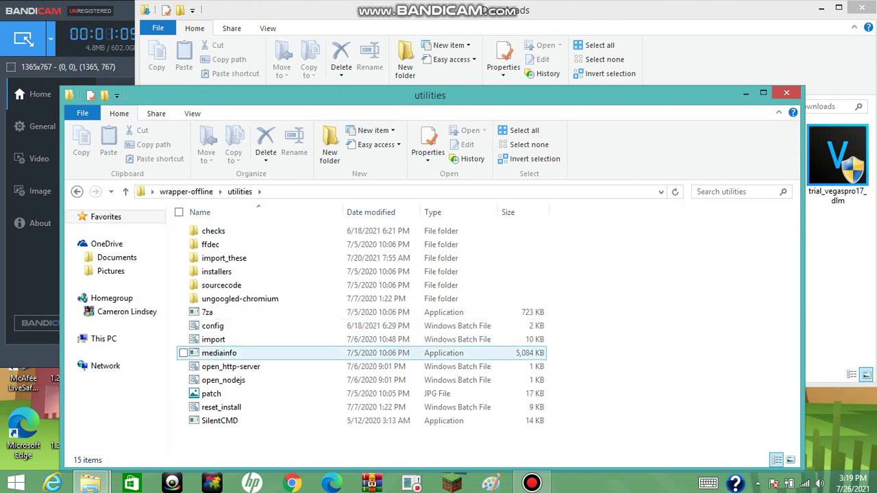
click(213, 339)
key(Return)
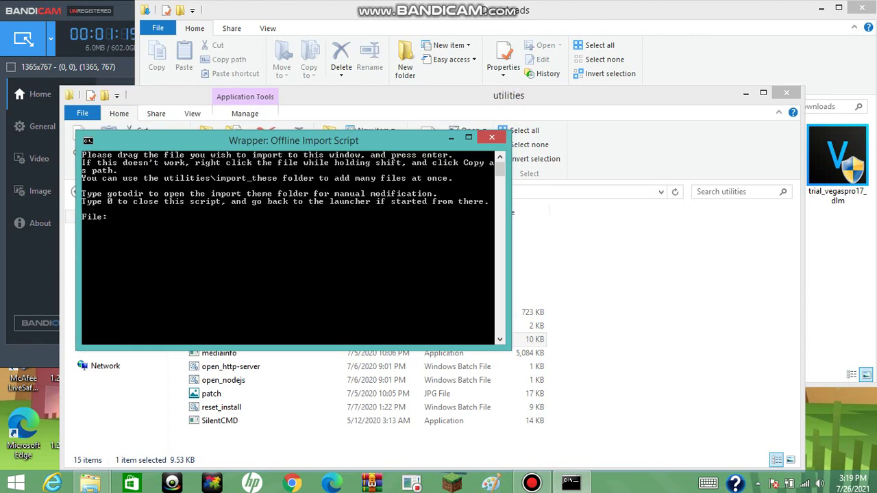
Answer 0 to the import prompt and arrange the utilities, Downloads and script windows side by side
text(0)
key(Return)
drag(411, 98, 393, 193)
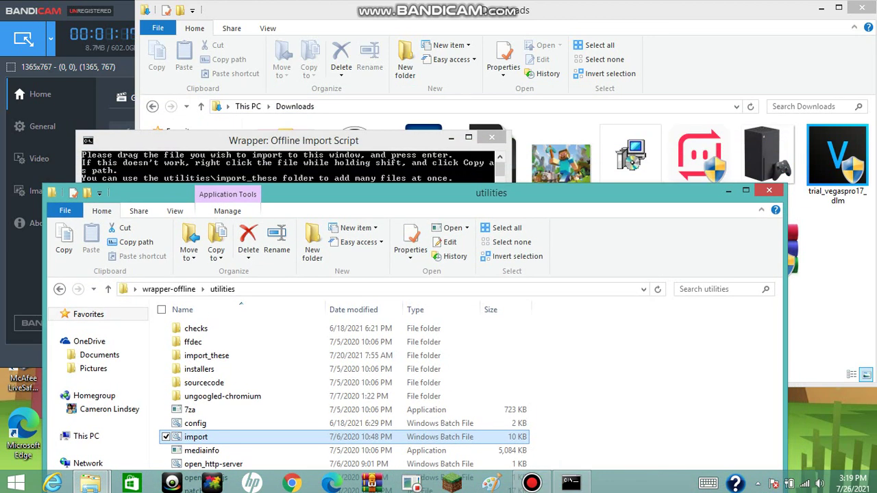
key(alt+Tab)
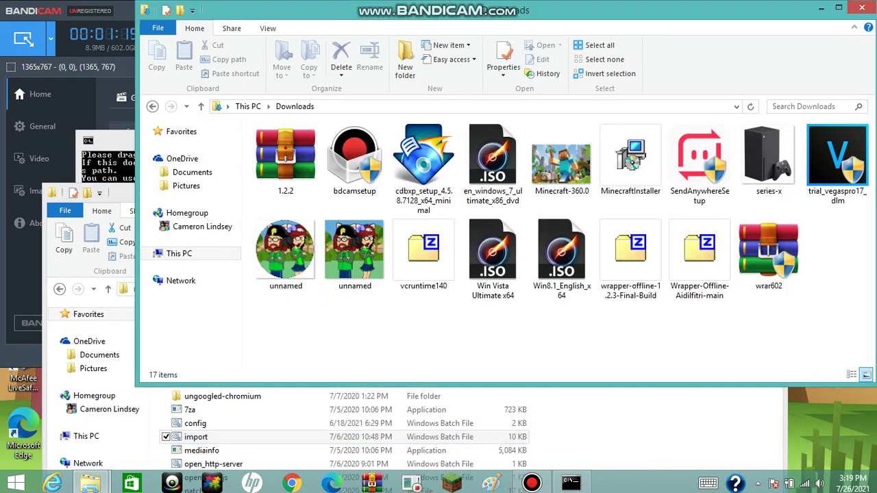
drag(117, 193, 118, 411)
drag(93, 141, 65, 315)
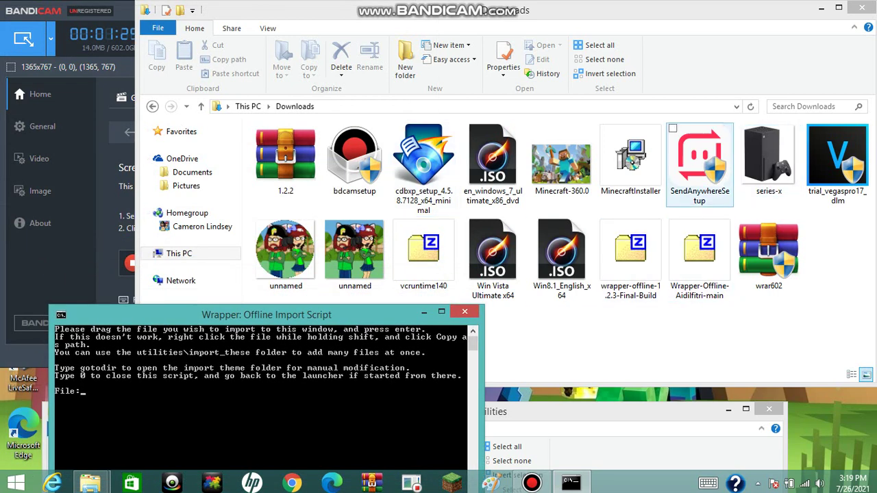
drag(206, 314, 244, 161)
Give the import script the path of series-x.jpg from Downloads, finally by dragging it in
click(767, 161)
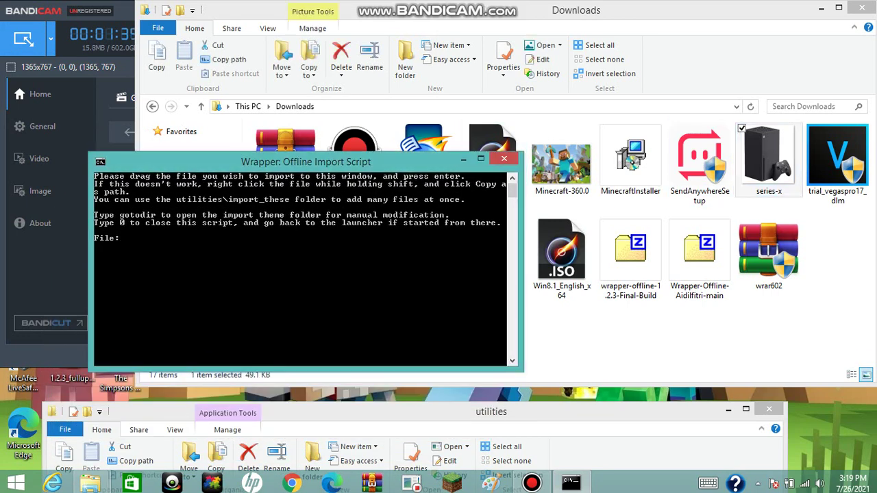
text(C:\Users\Cameron\Downloads\series-x.jpg)
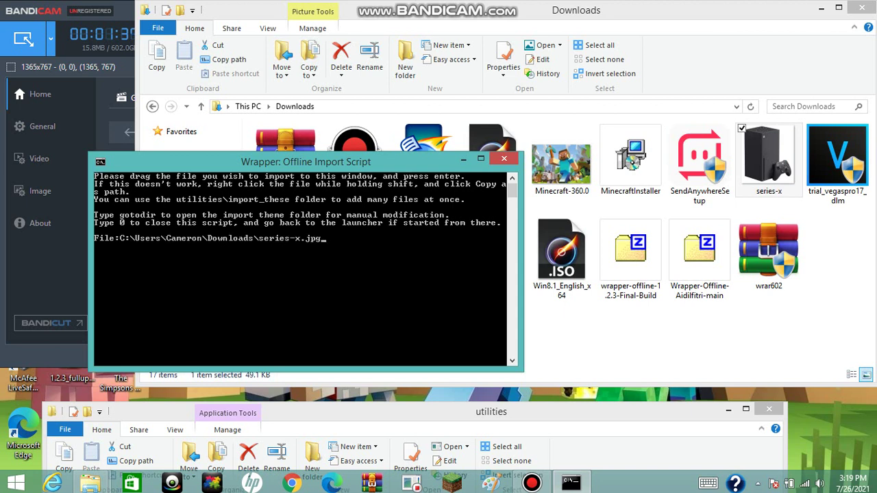
key(Return)
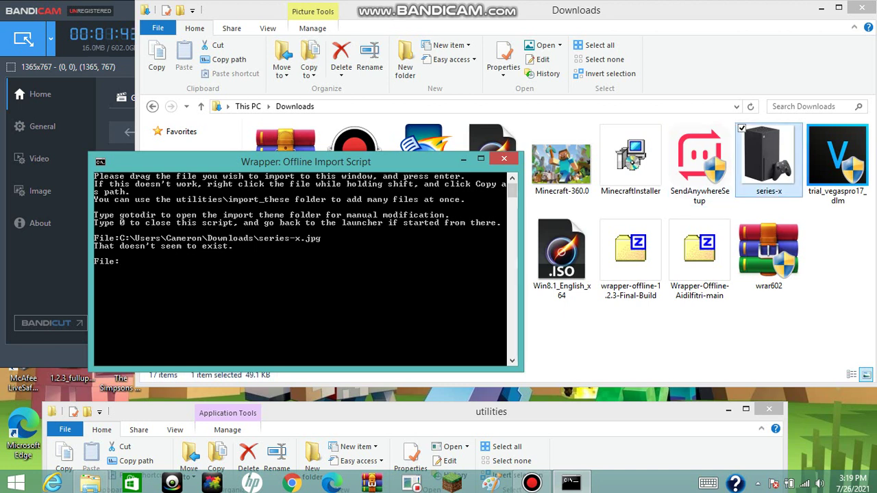
drag(768, 161, 308, 274)
key(Return)
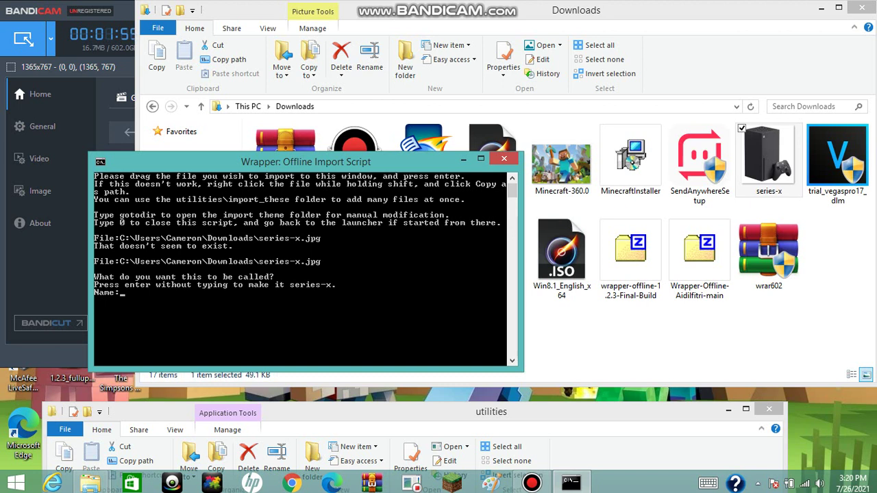
Enter 'Xbox Series X' as the name of the imported image
text(Xbox Ser)
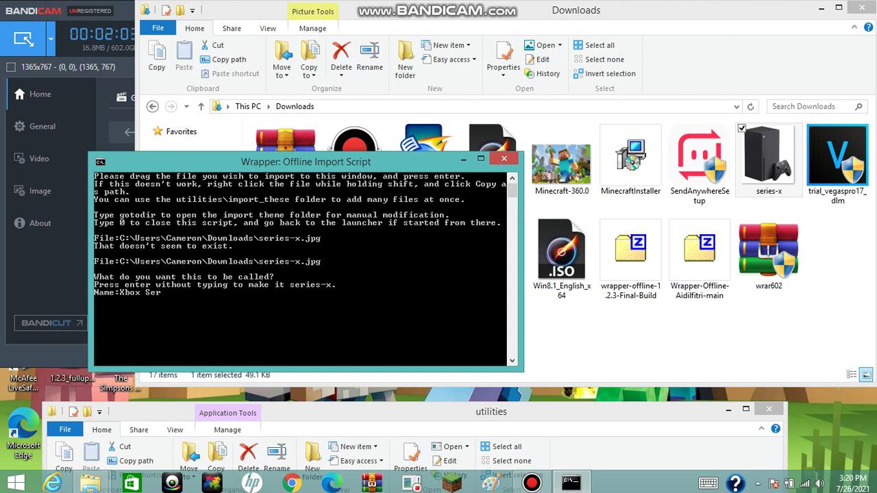
text(ies X)
key(Return)
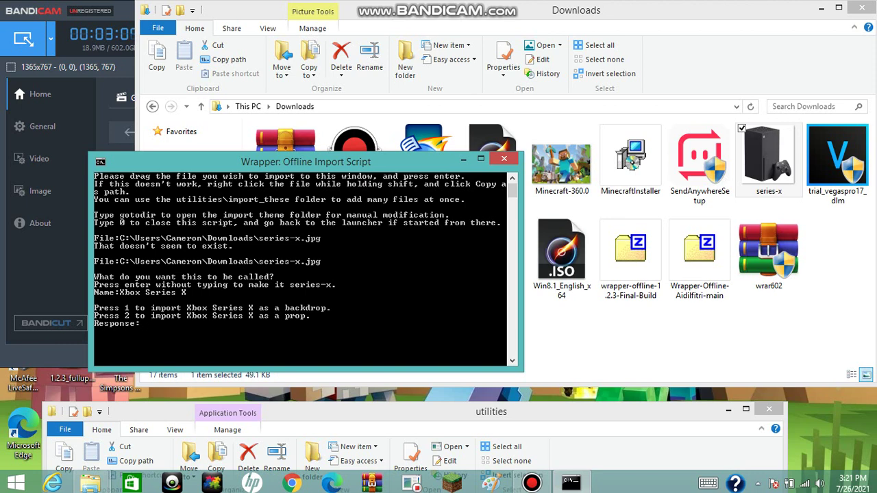
Pick option 2 (prop), then option 1 (normal prop), and dismiss the finished script
text(2)
key(Return)
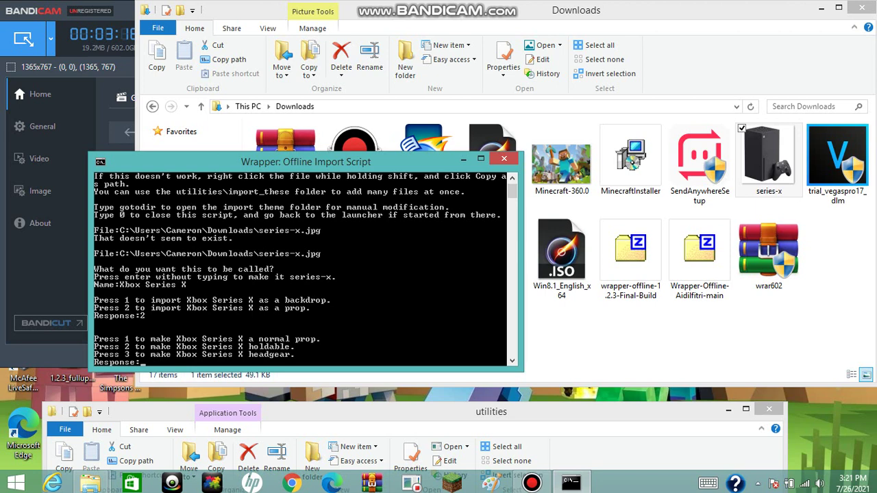
text(1)
key(Return)
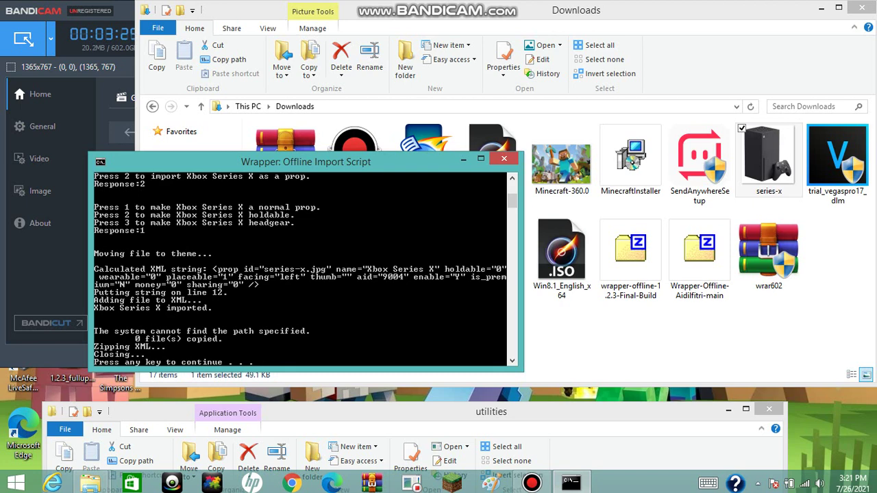
key(Return)
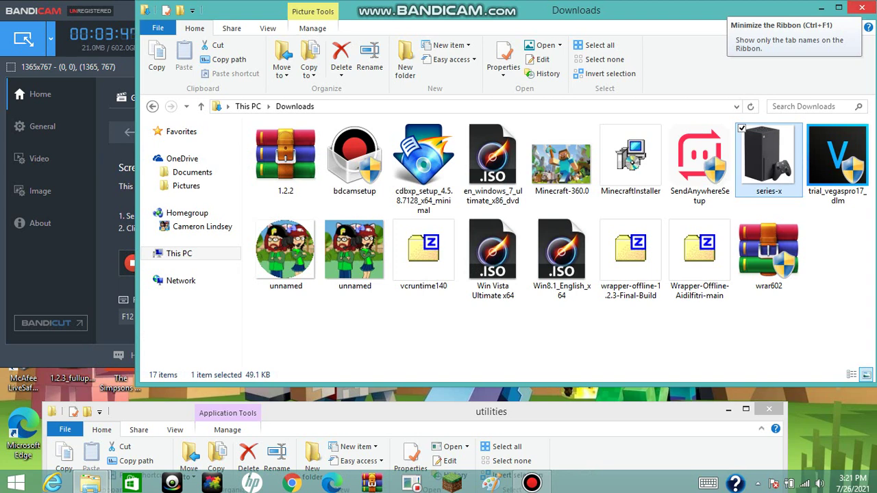
Close the Downloads window and run start_wrapper as administrator
click(862, 7)
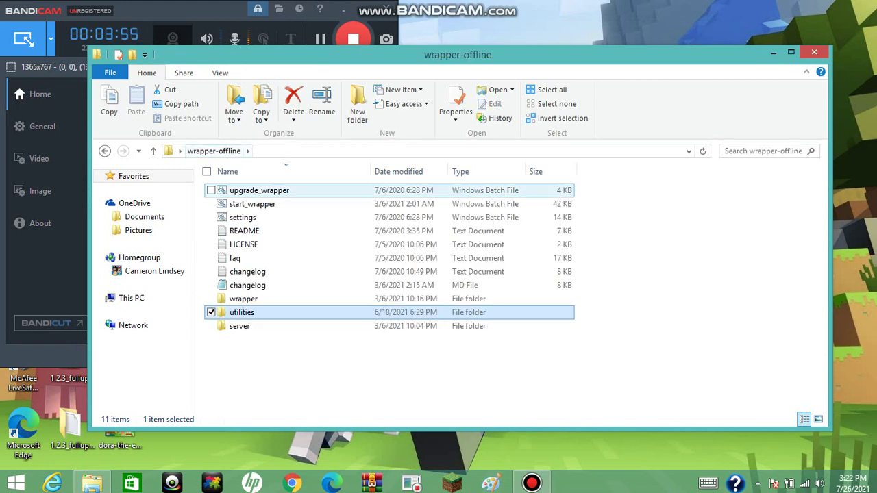
click(247, 203)
right_click(251, 203)
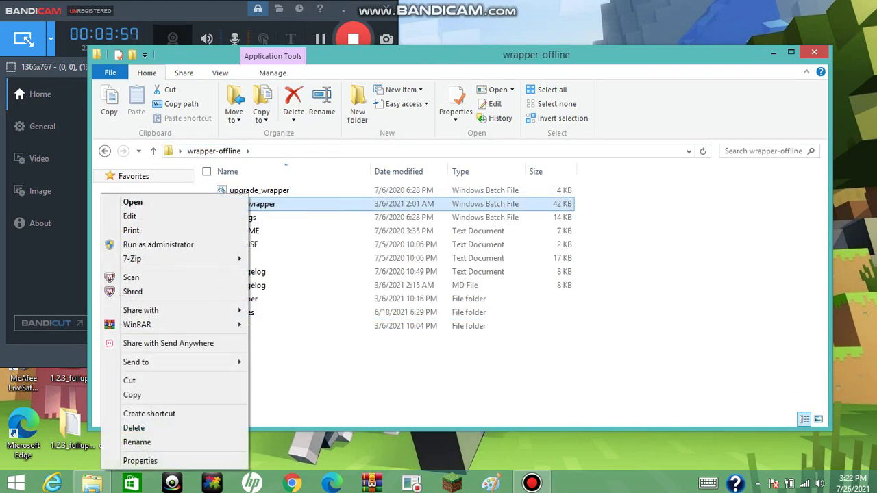
click(157, 244)
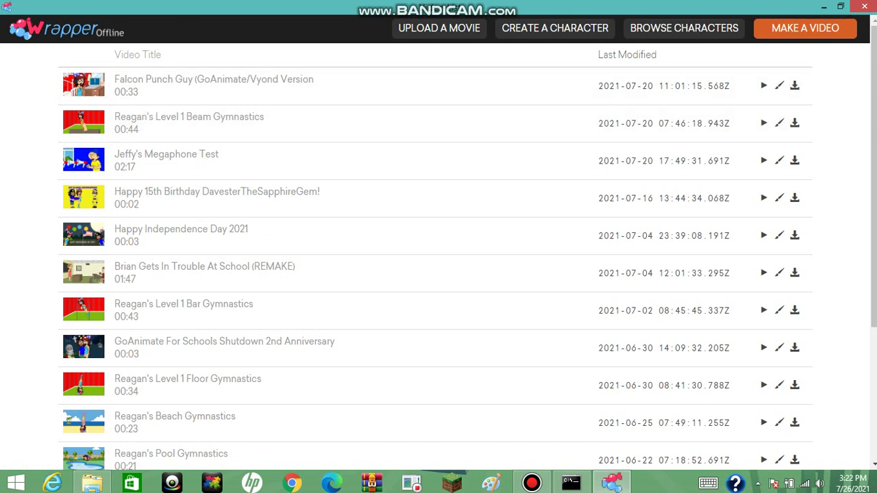
Choose MAKE A VIDEO on the video list and proceed into the blank editor
click(805, 29)
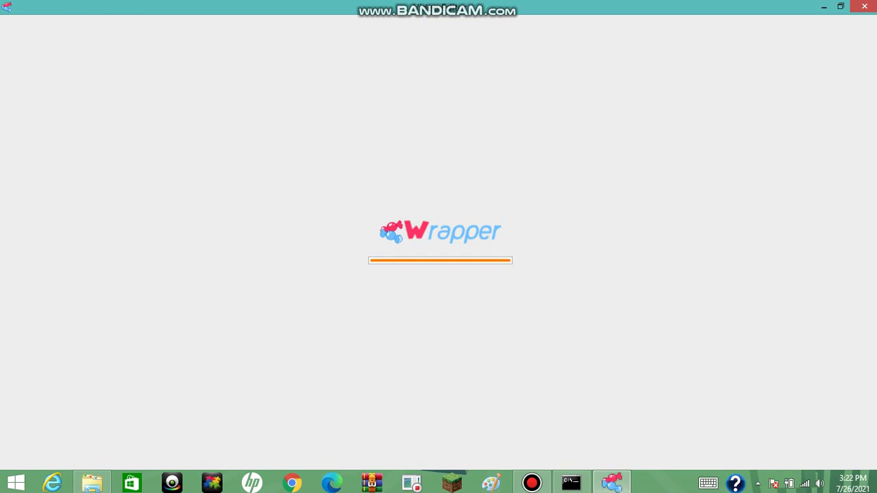
mouse_move(532, 482)
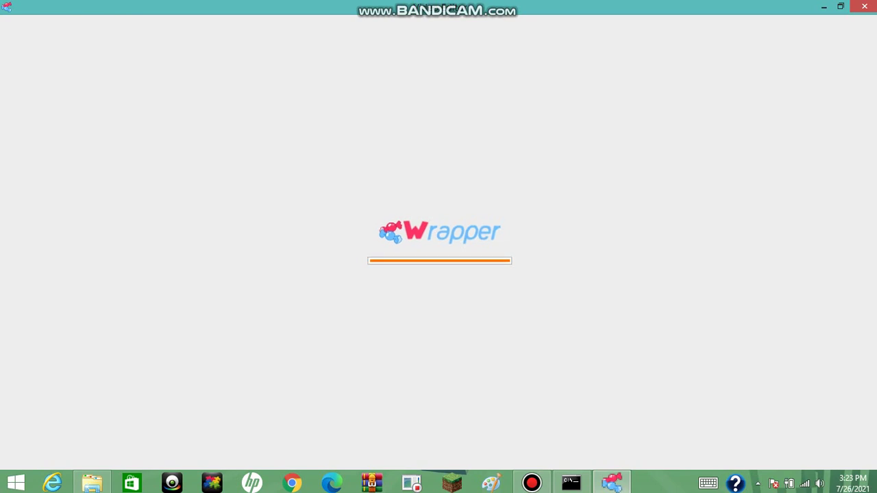
click(531, 483)
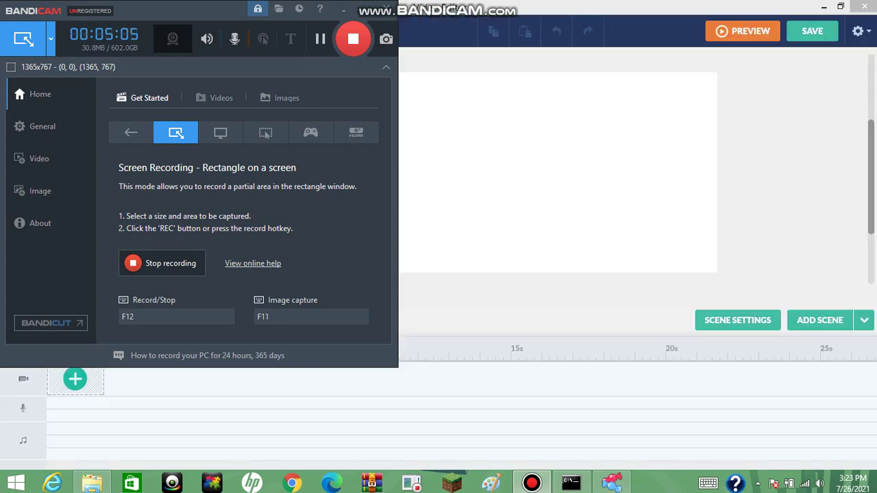
Open the Comedy World theme dropdown at the top of the asset panel
click(532, 483)
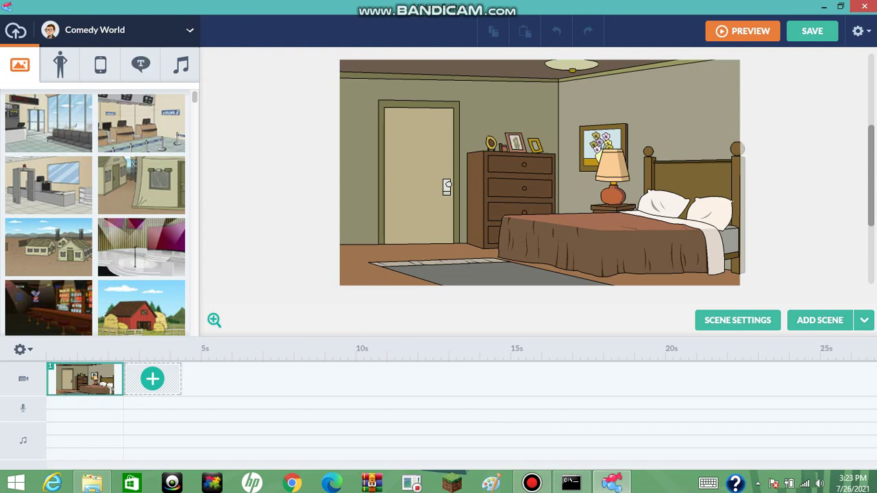
click(95, 30)
click(95, 29)
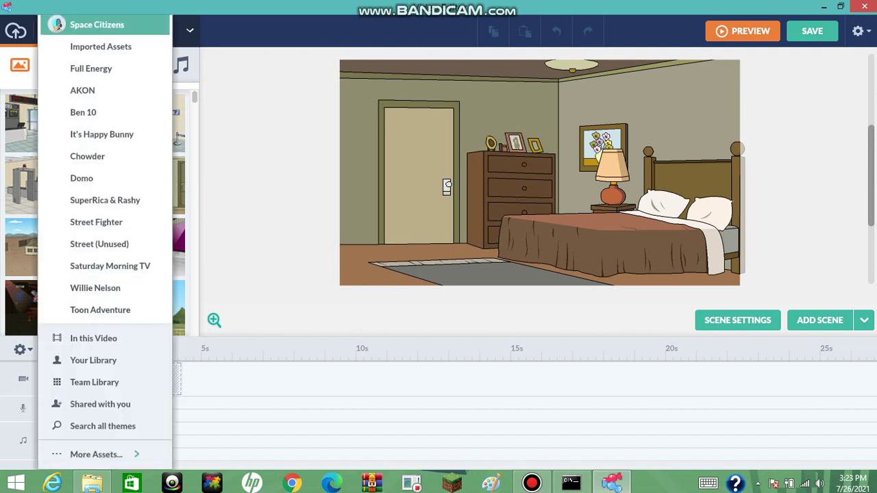
Select the Imported Assets theme and show its Props tab
click(100, 46)
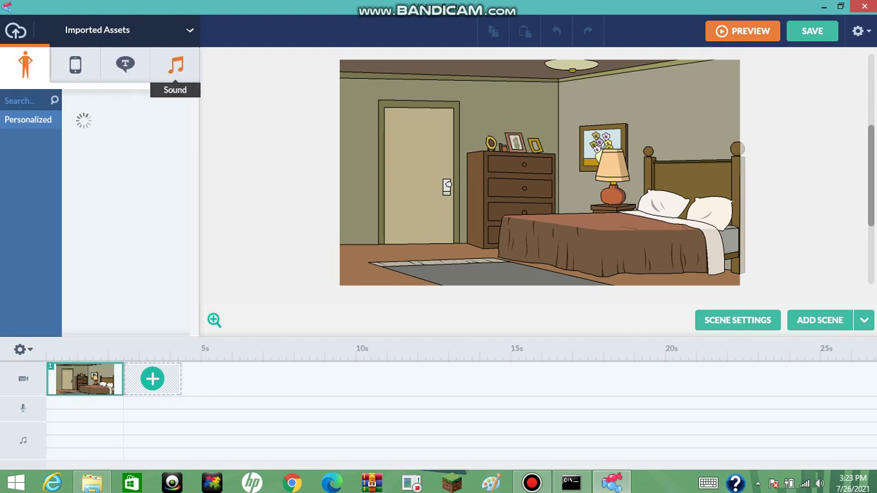
click(175, 65)
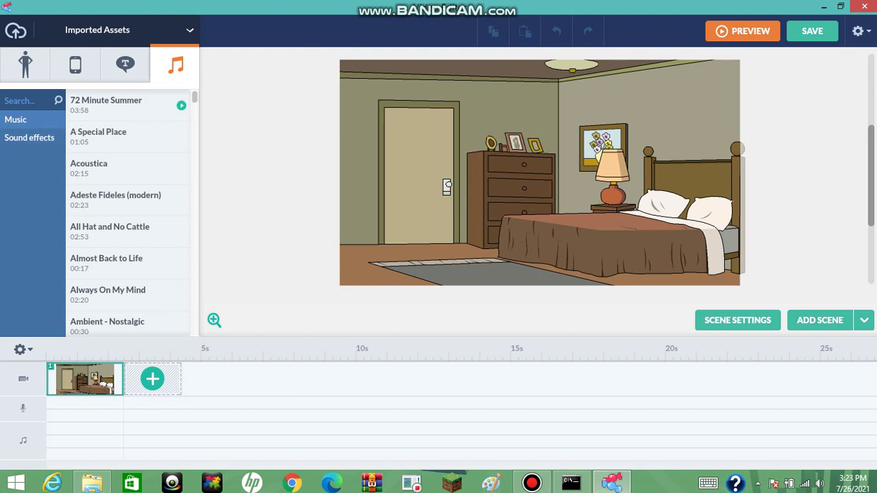
click(76, 65)
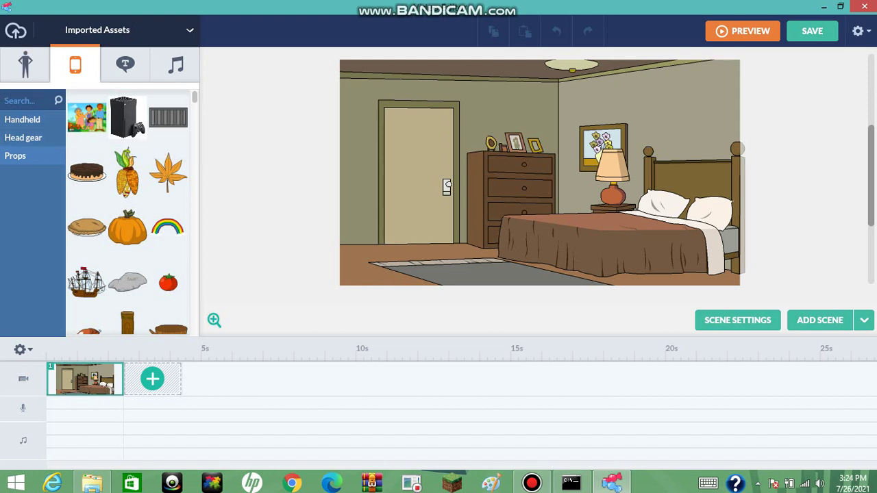
Add the Xbox Series X prop, shrink it, and move it left and down before the dresser
click(127, 116)
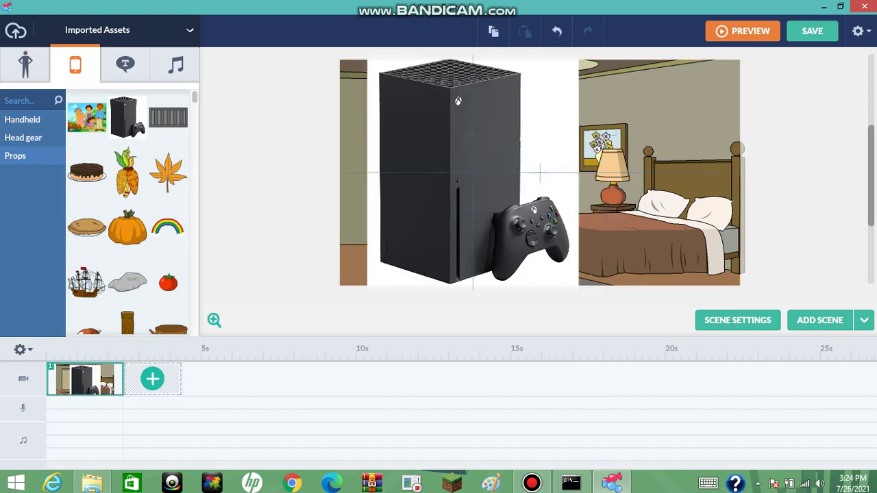
drag(579, 54, 543, 94)
drag(473, 171, 442, 195)
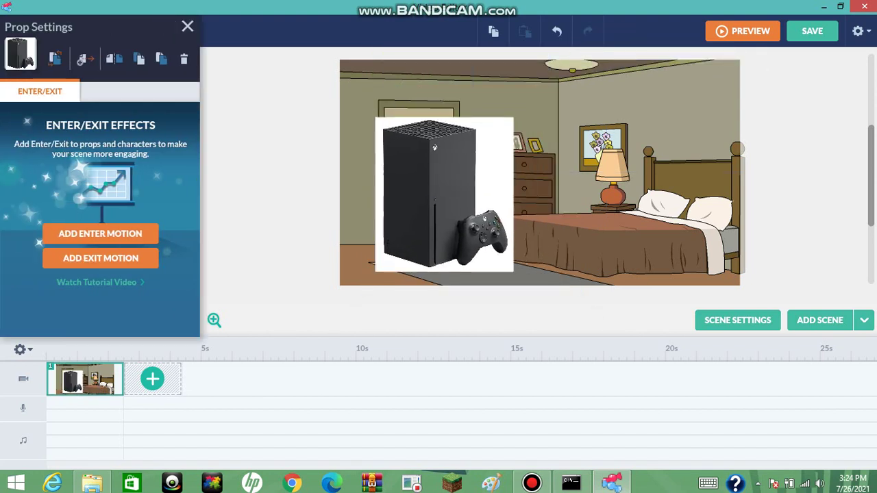
key(Escape)
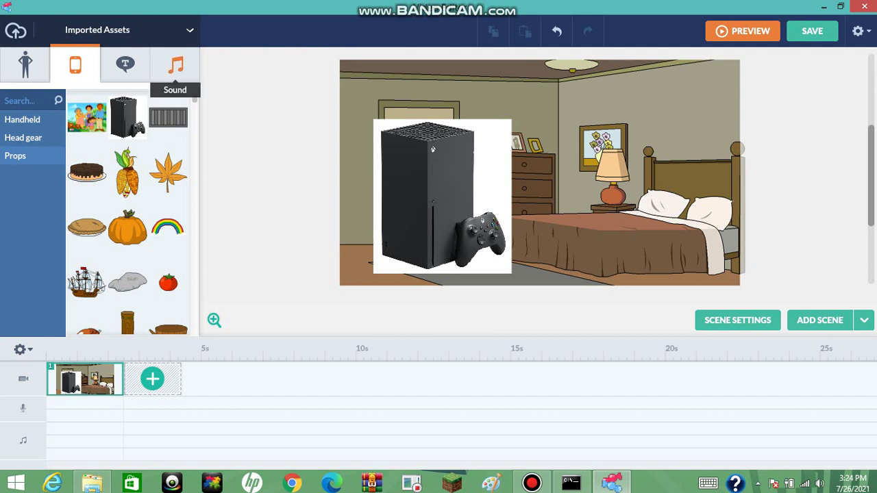
click(176, 65)
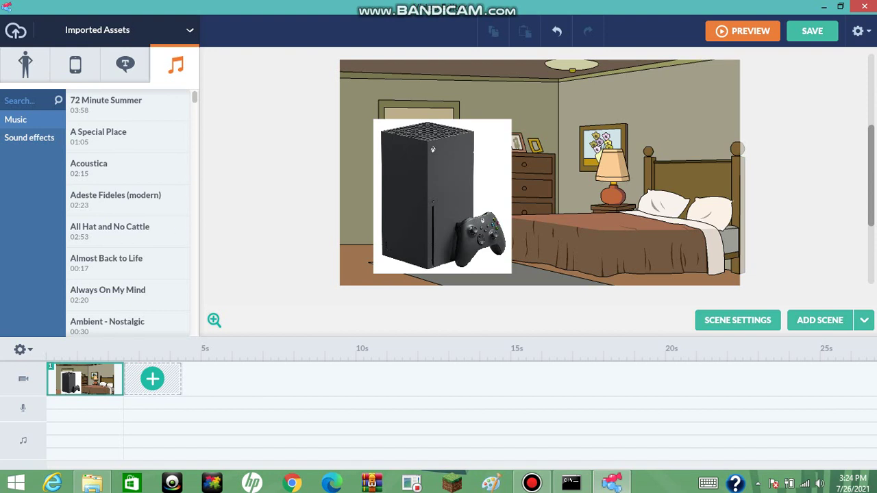
Search the sound list for 'Megaphone Test', then switch to the Characters tab
click(27, 101)
text(Megaphone Test)
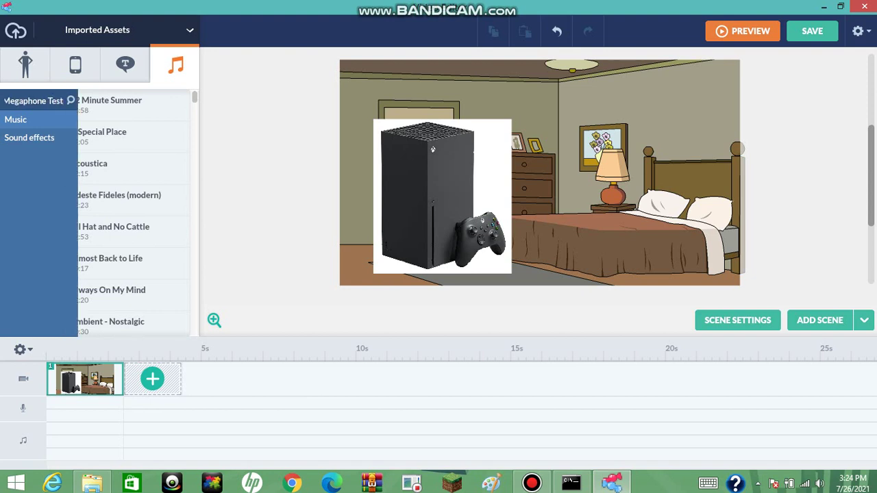
key(Return)
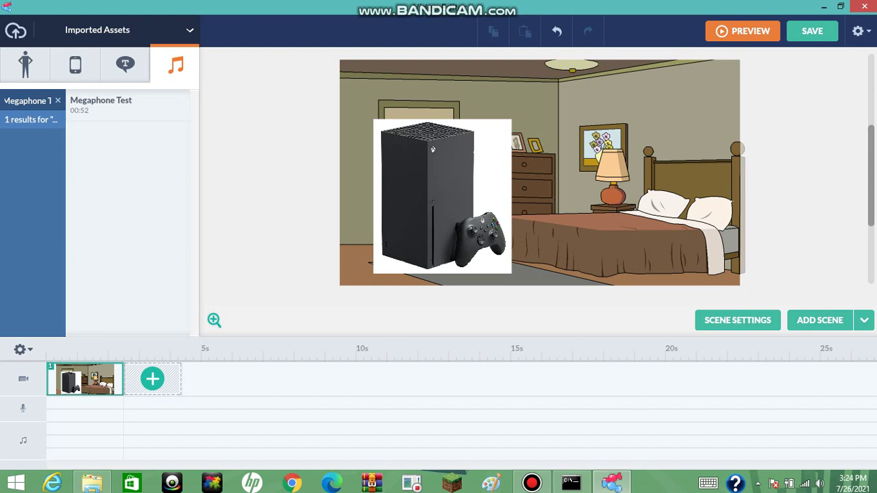
click(25, 65)
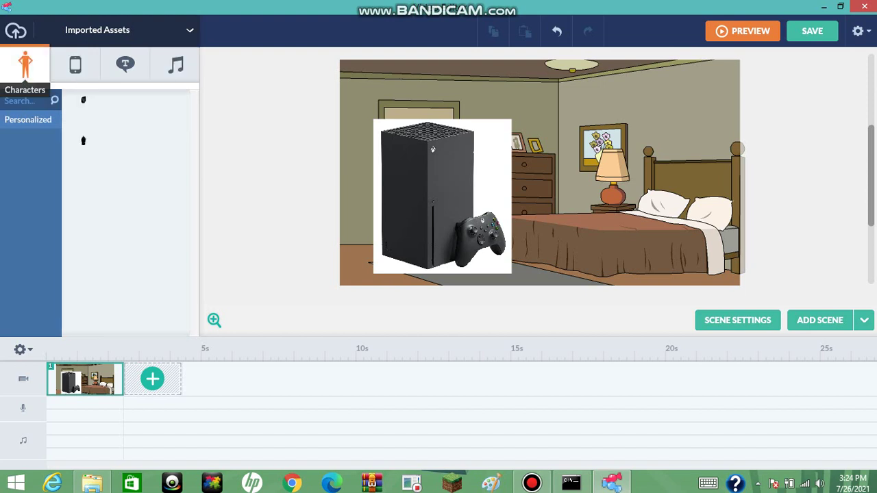